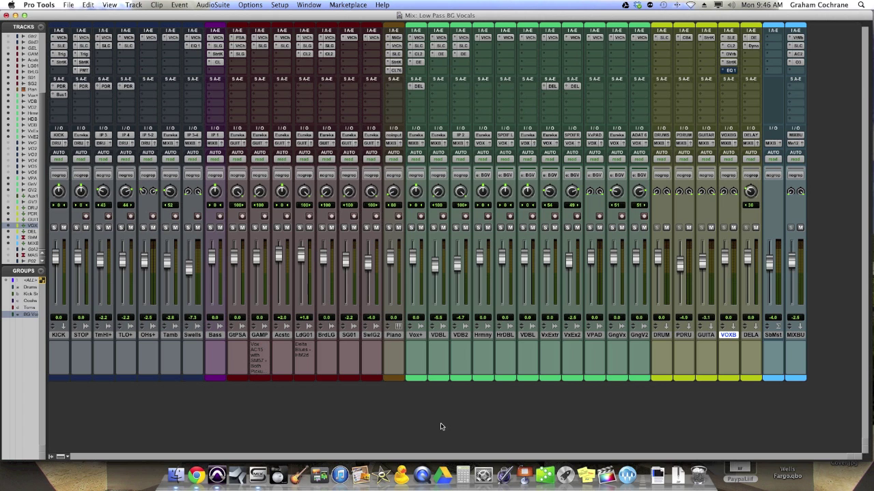
- Try the High-Pass type on the VOX BG track's EQ3 1-Band, restore Low-Pass, and bypass the plug-in
left_click(730, 71)
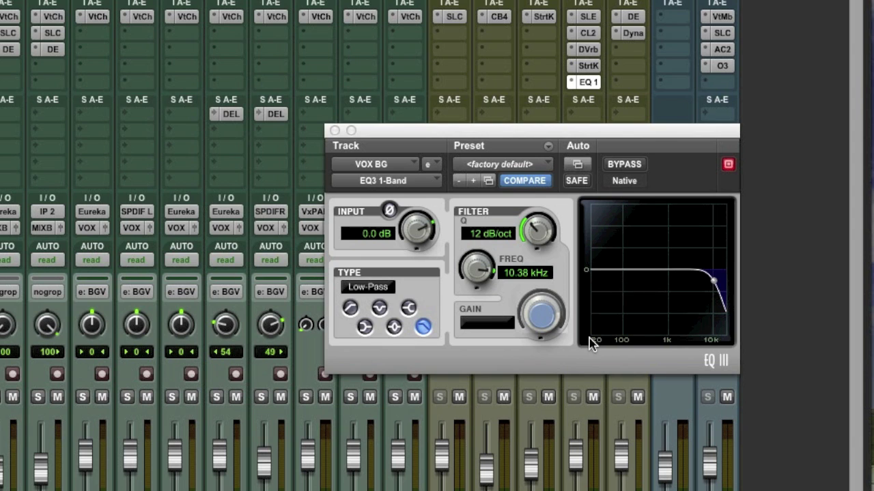
left_click(350, 309)
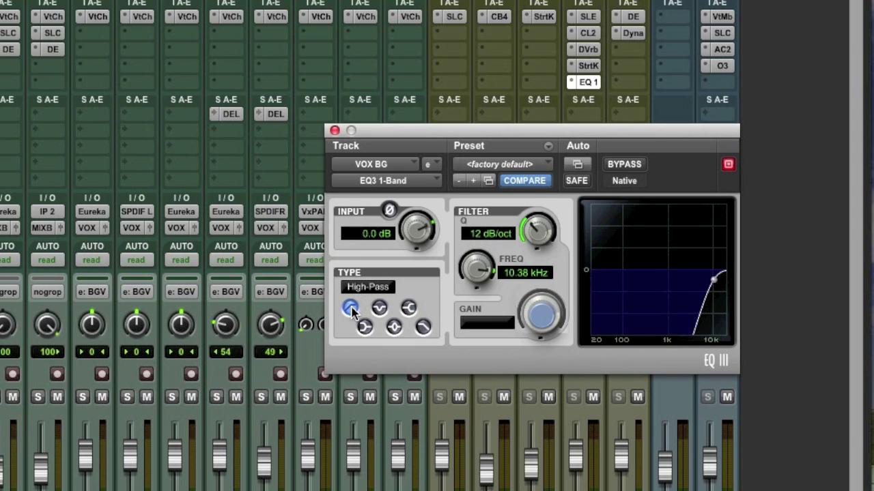
left_click(424, 327)
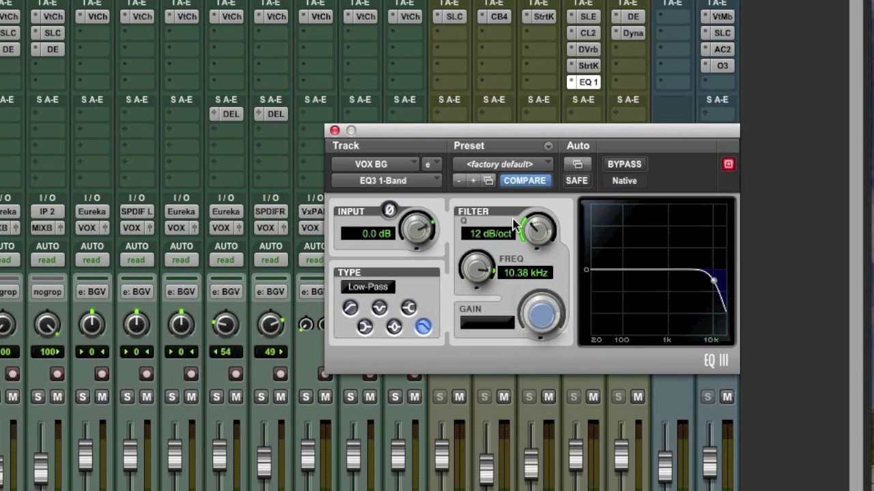
left_click(611, 167)
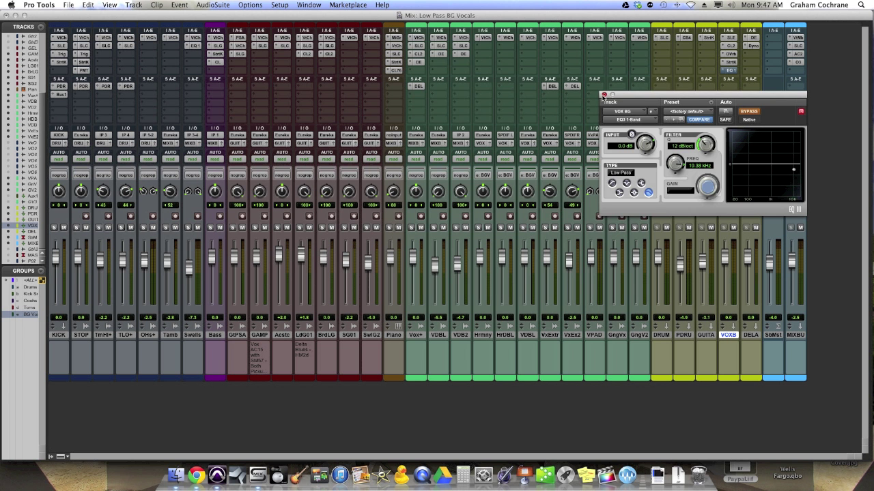
left_click(334, 130)
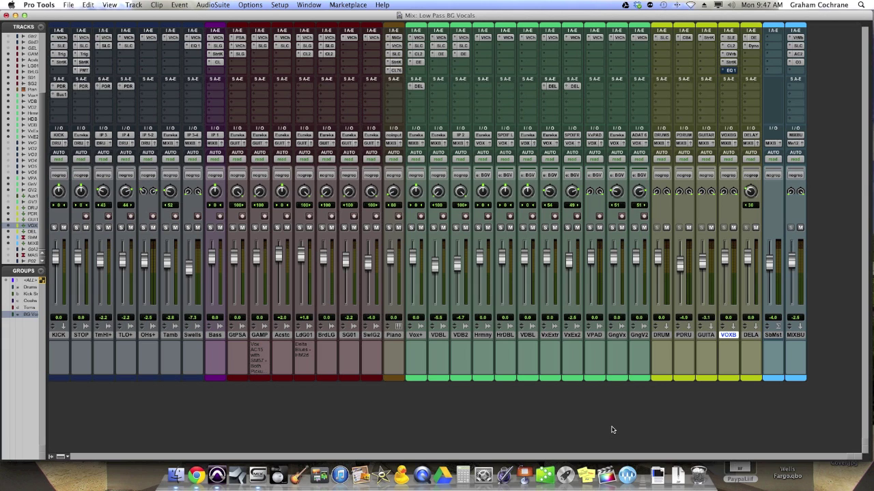
- Point out the background vocal tracks by selecting Hrmny through GngV2, and the lead vocals by selecting Vox+, VDBL and VDB2 individually
left_click(486, 335)
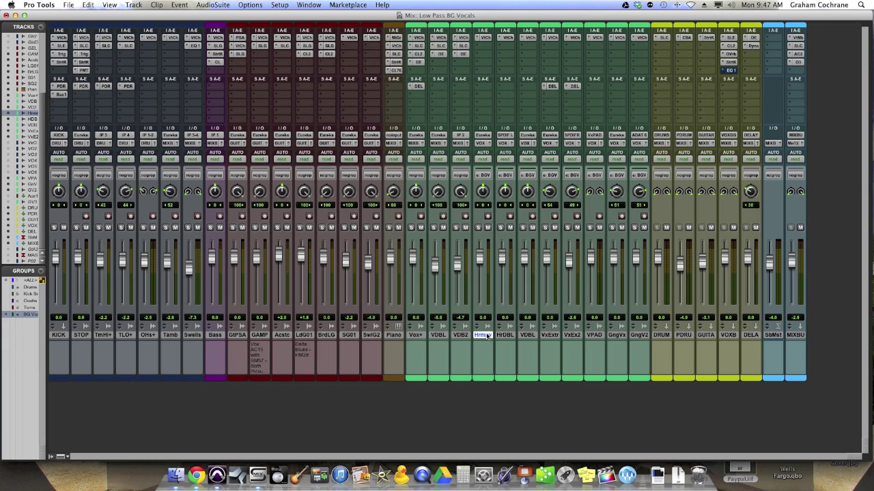
left_click(639, 336, "shift")
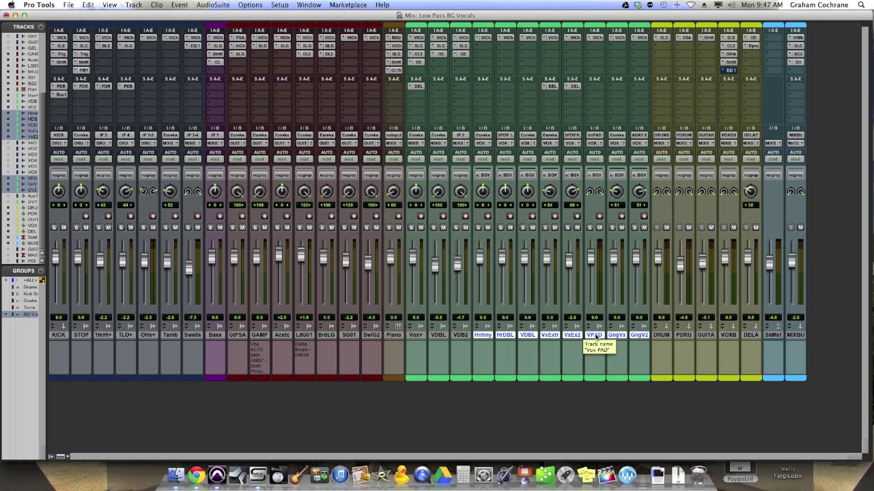
left_click(415, 335)
left_click(443, 335)
left_click(458, 336)
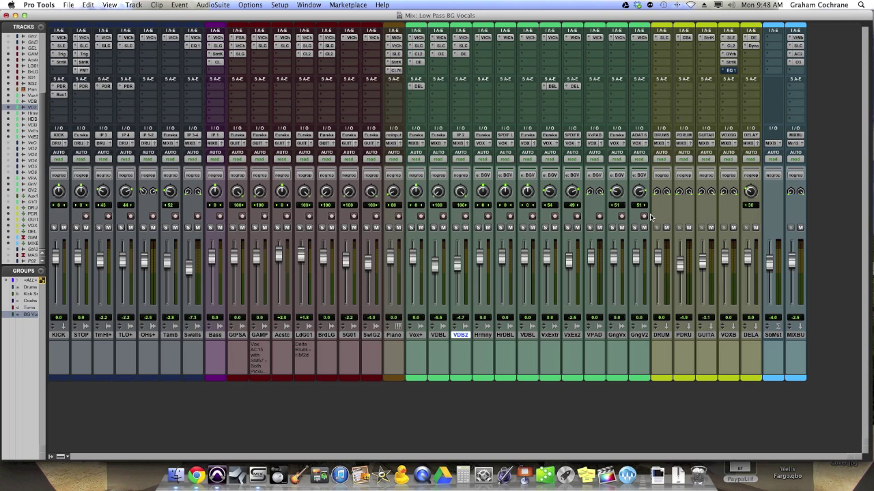
- Play the song and isolate the background vocals by soloing the BGV group and muting the PDRU track
key("space")
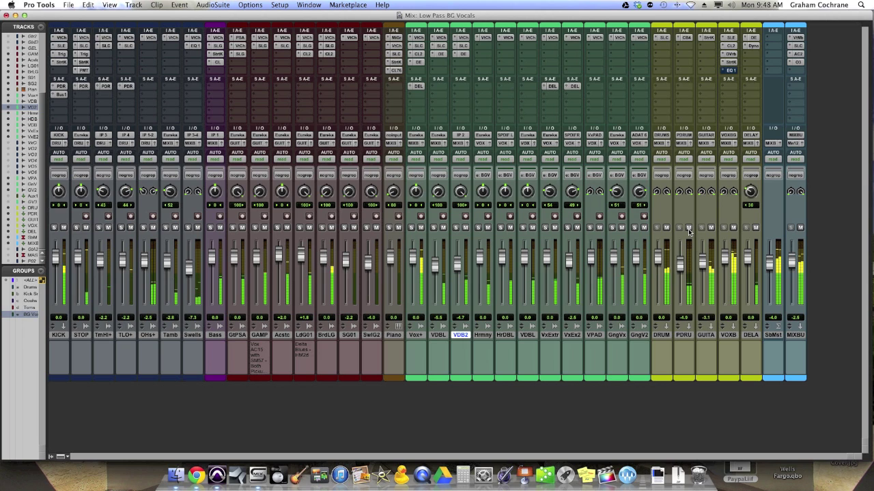
left_click(501, 229)
left_click(689, 228)
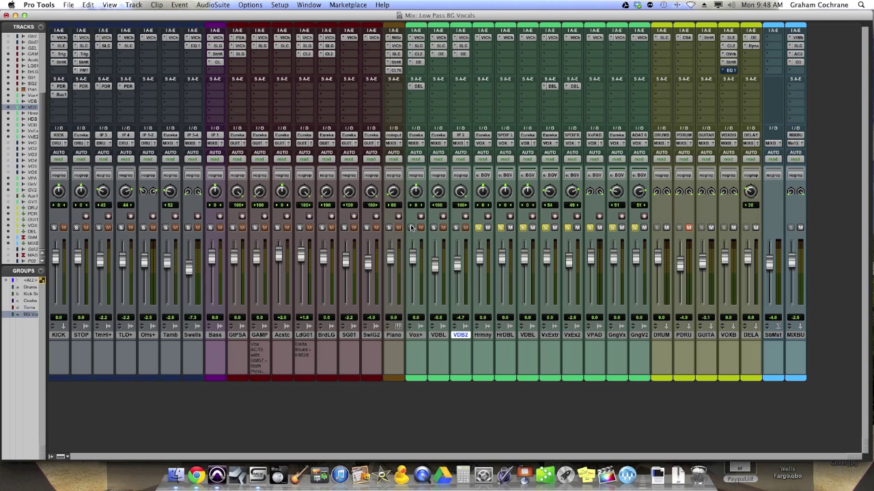
- Compare the soloed background vocals with the VOX BG low-pass EQ bypassed and active, leaving the EQ active
left_click(731, 71)
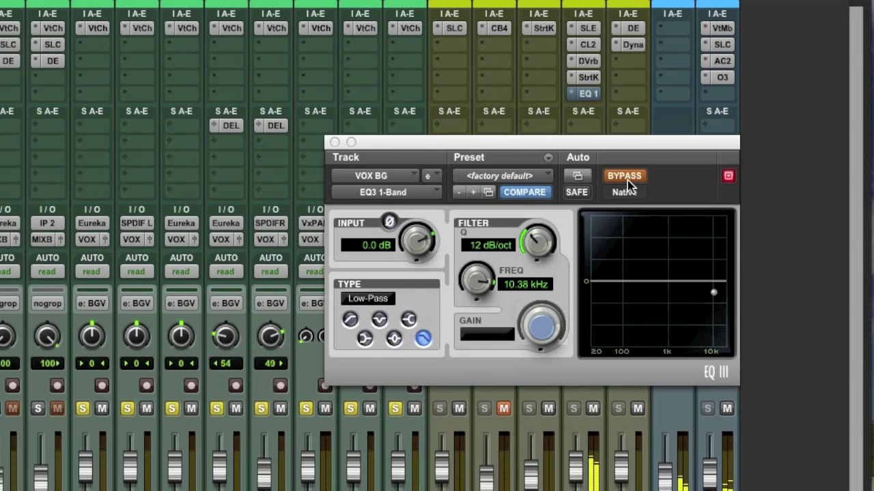
left_click(627, 178)
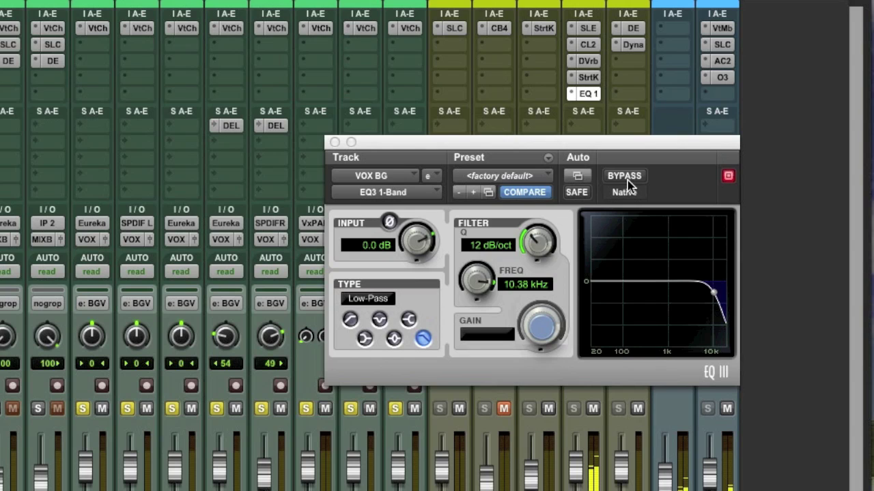
left_click(627, 179)
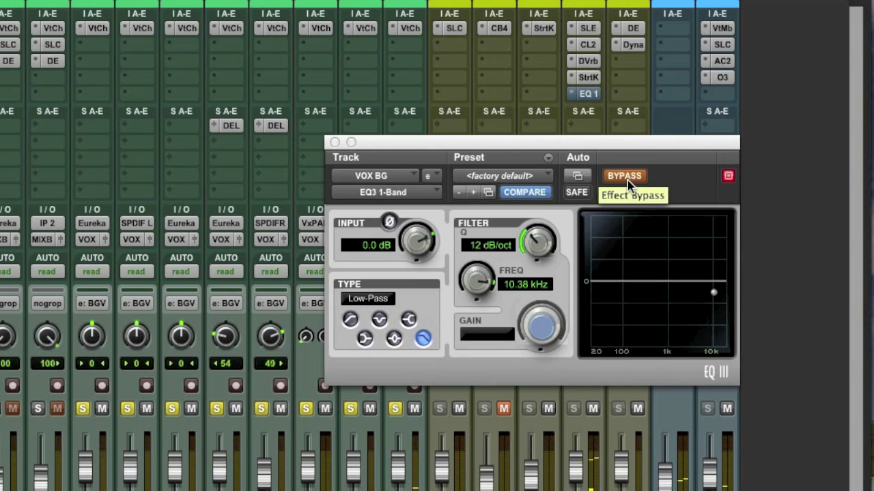
left_click(627, 179)
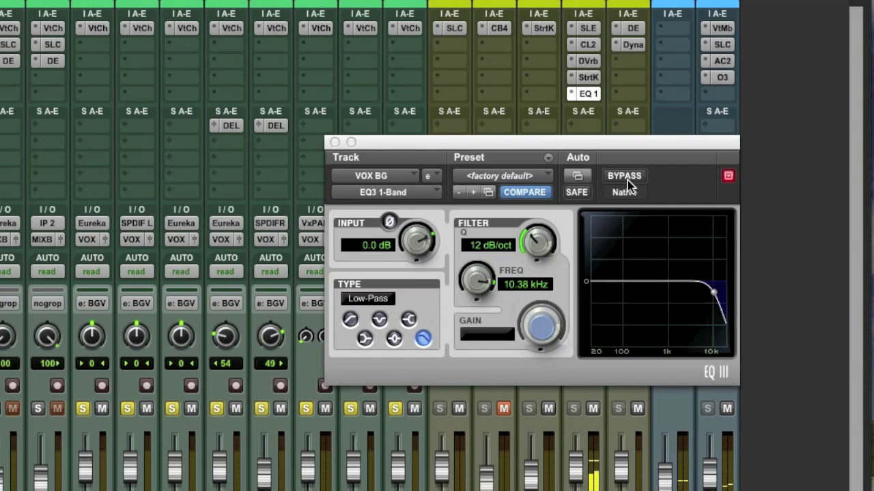
left_click(627, 181)
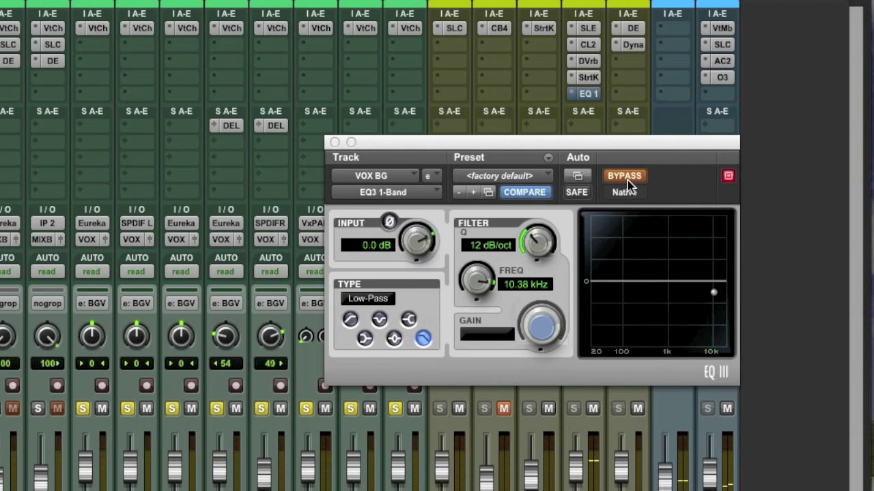
left_click(627, 181)
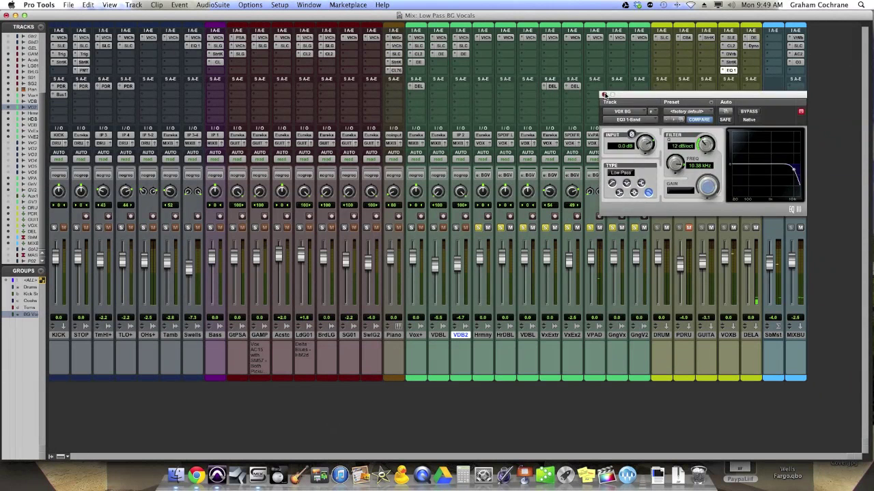
left_click(335, 142)
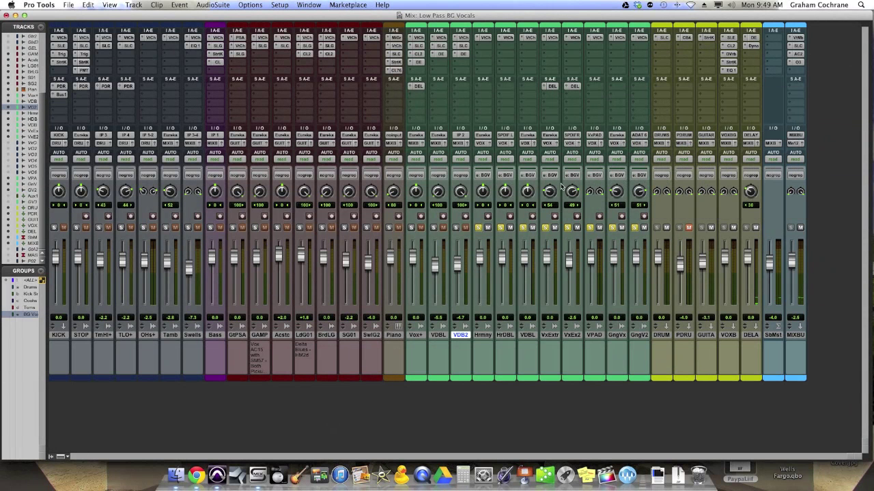
- Restore the full mix by clearing the background vocal solos and the PDRU mute, and play it with the VOX BG EQ bypassed
left_click(567, 229)
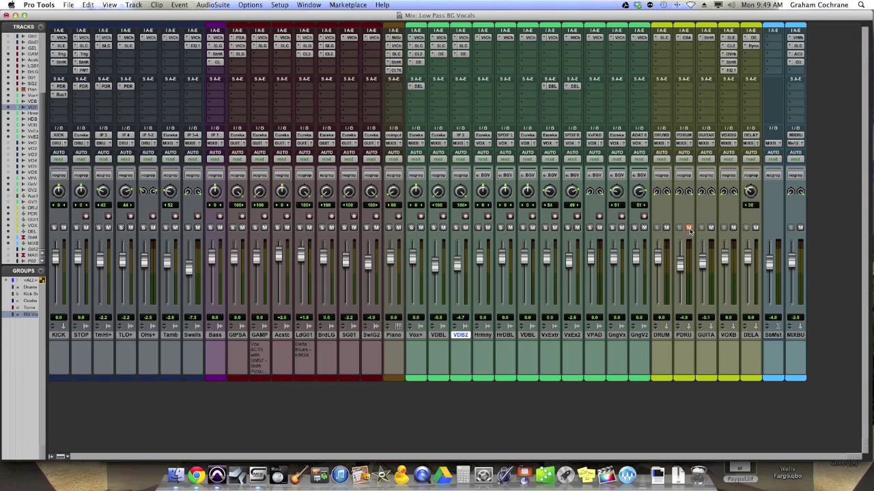
left_click(731, 70, "super")
key("space")
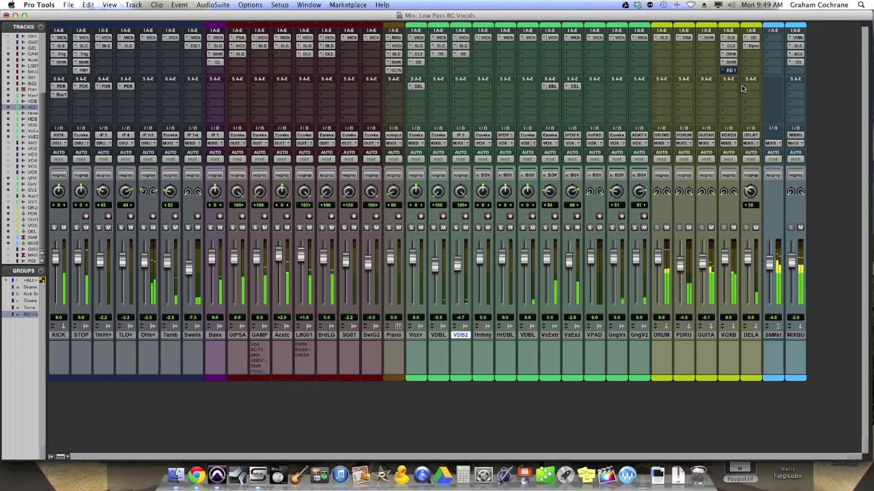
- Compare the full mix with the VOX BG low-pass EQ active and bypassed, leave it active, and review its settings again
left_click(731, 70)
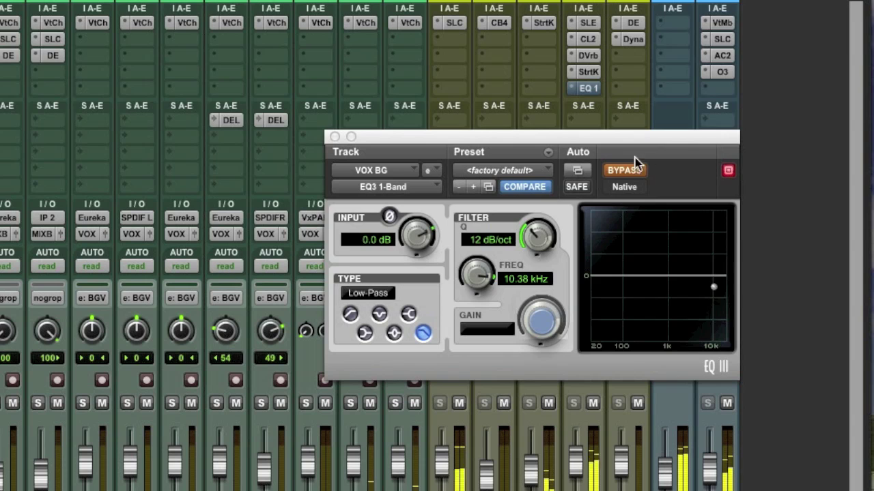
left_click(631, 170)
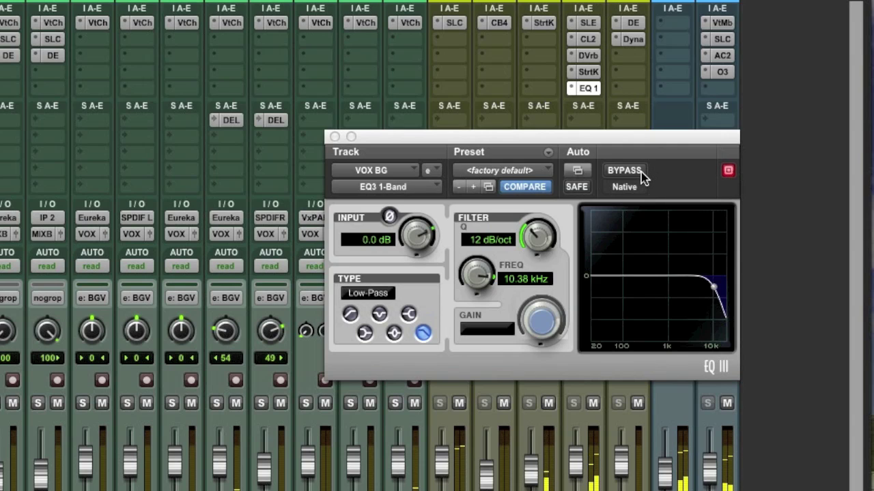
left_click(623, 171)
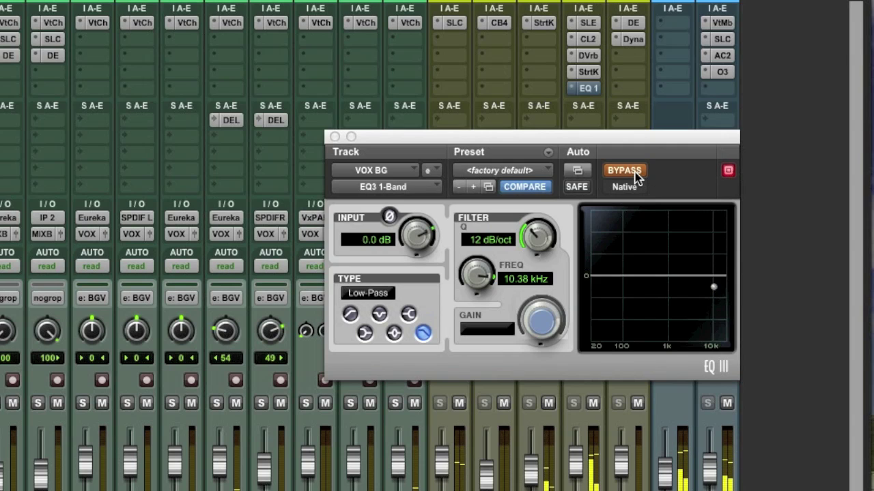
left_click(623, 171)
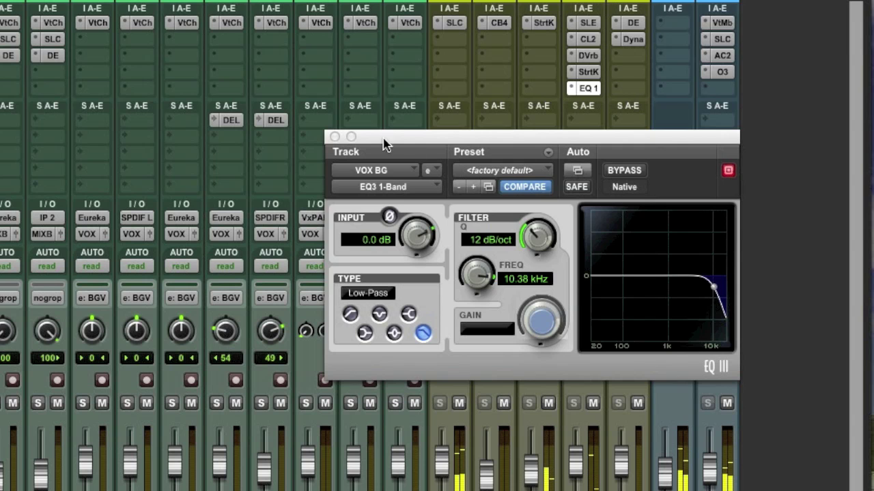
left_click(334, 139)
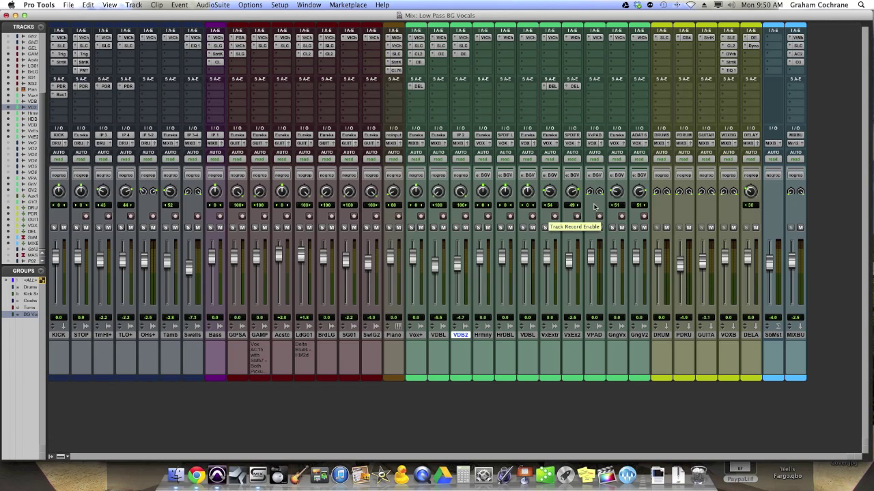
left_click(730, 70)
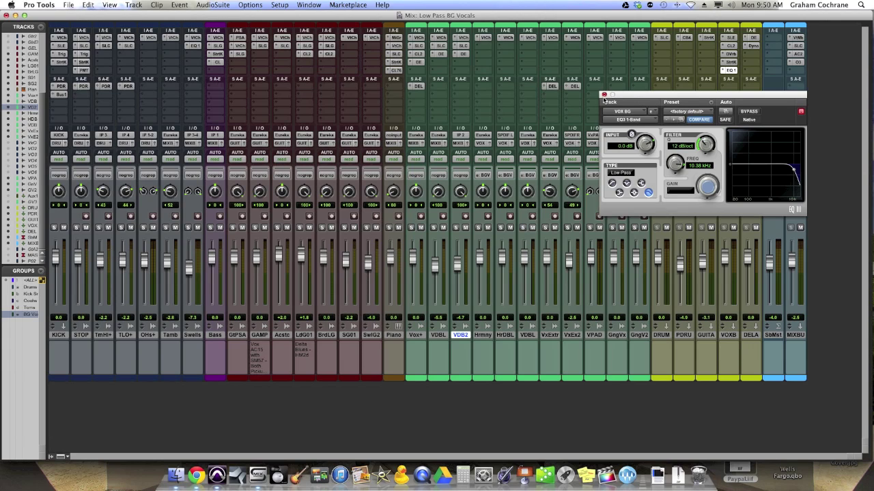
left_click(603, 97)
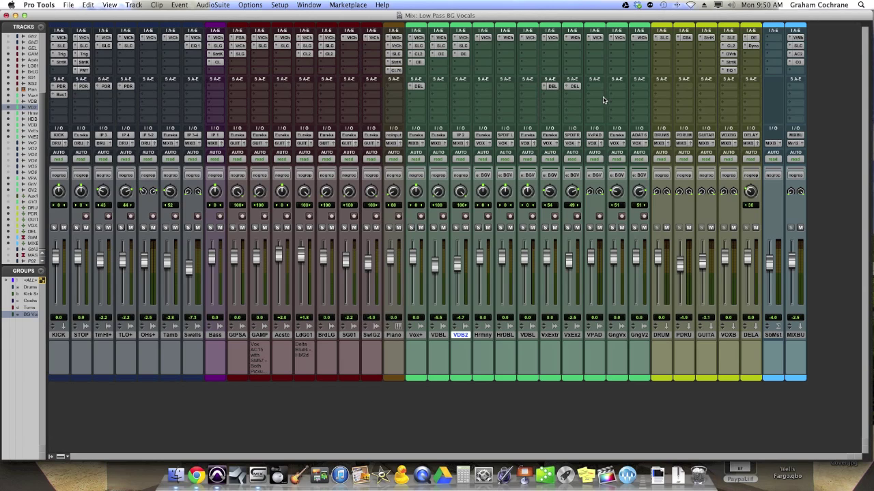